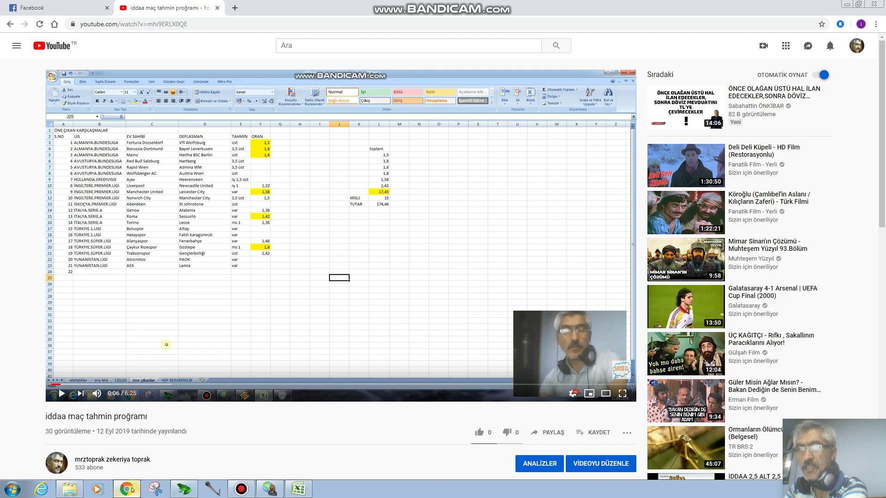
Switch to the Excel workbook and check last week's tuttu and tutmadı counts and the yüzdesi formula on the GEÇEN HAFTA sheet
left_click(127, 489)
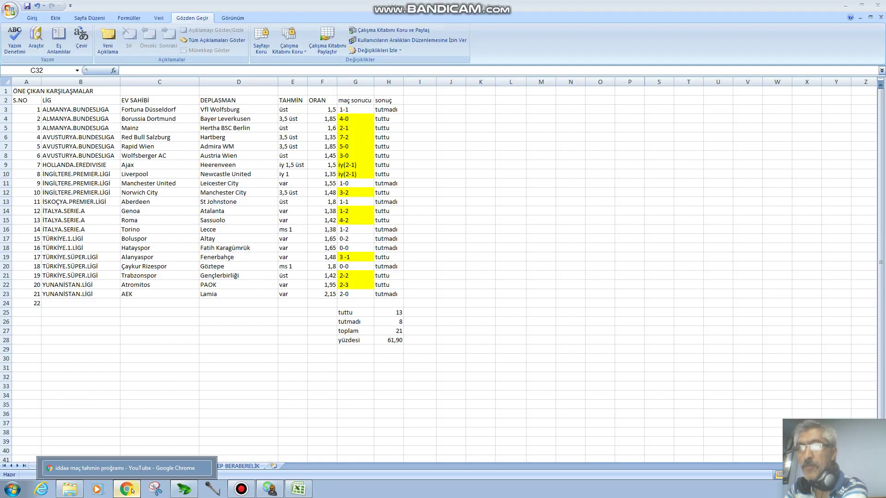
left_click(176, 377)
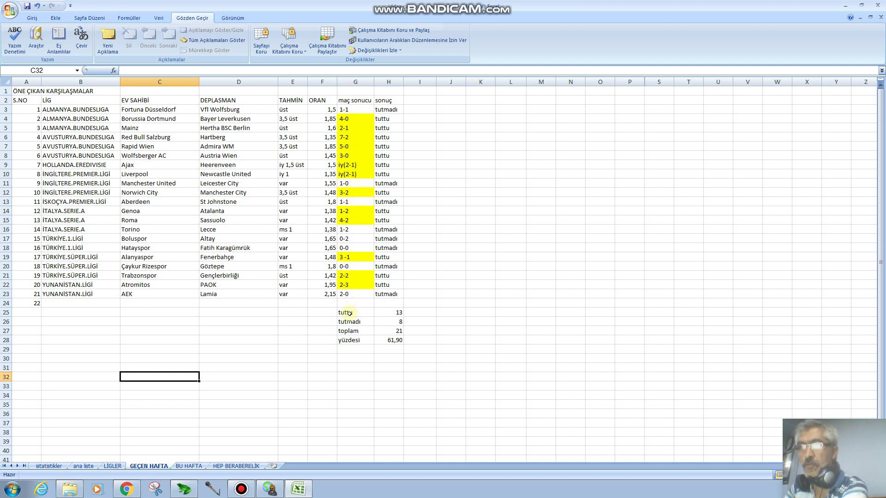
left_click(393, 313)
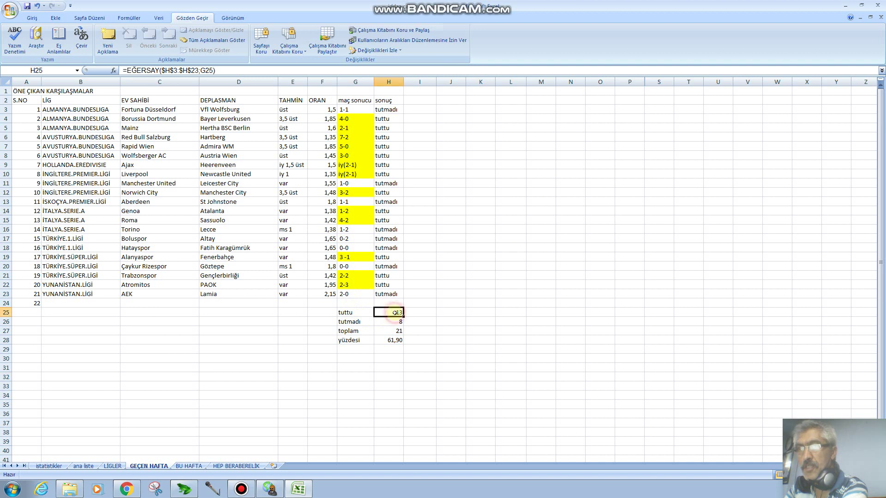
left_click(392, 322)
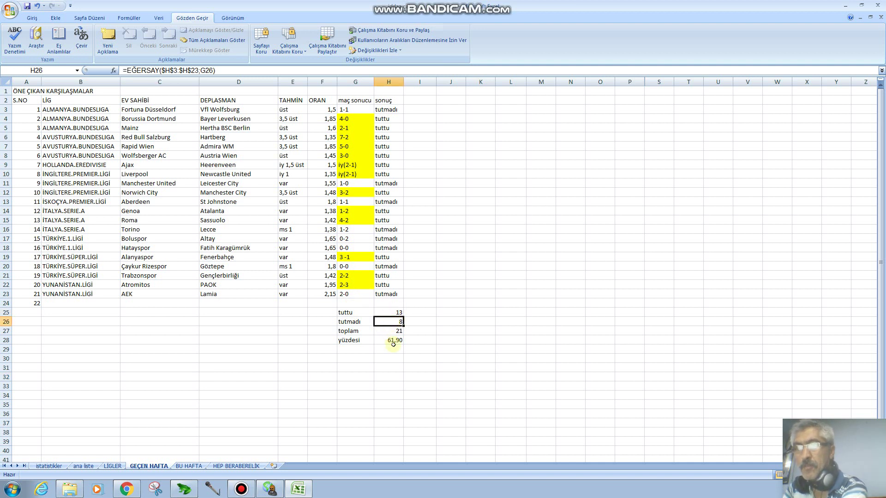
left_click(392, 342)
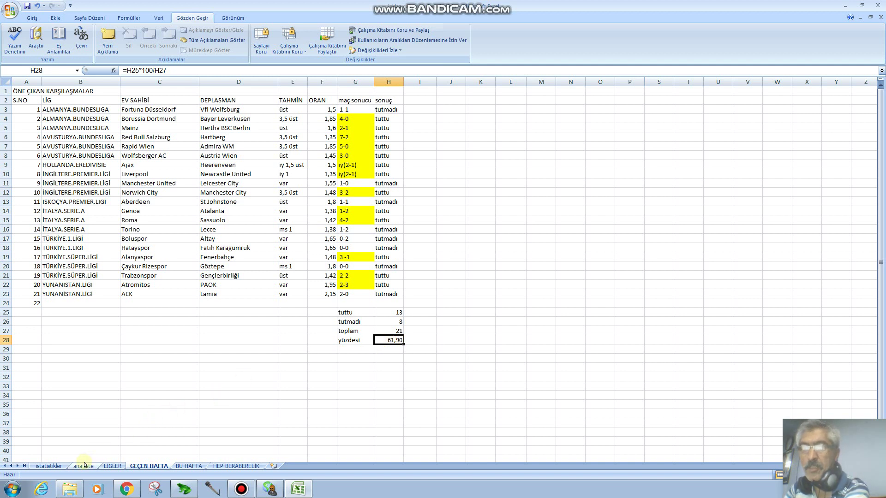
Examine the league and team counts and the TAKİP EDİLECEK LİGLER list on the LİGLER sheet
left_click(111, 466)
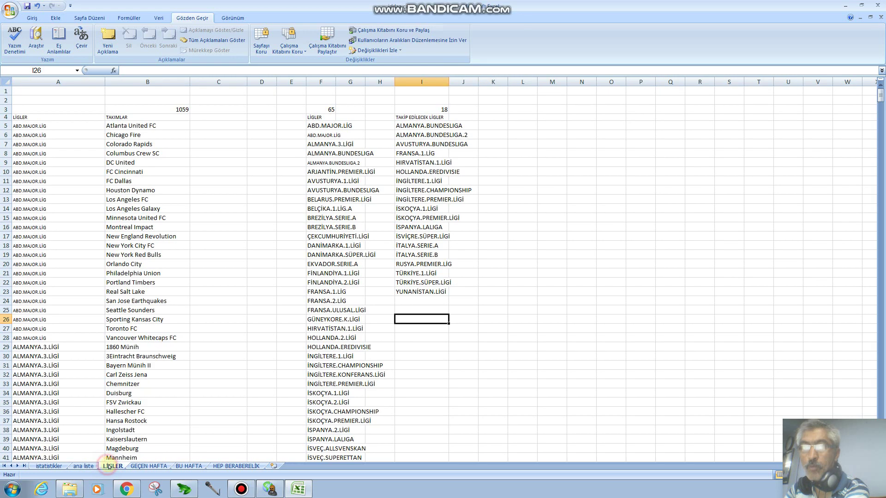
left_click(330, 110)
left_click(176, 109)
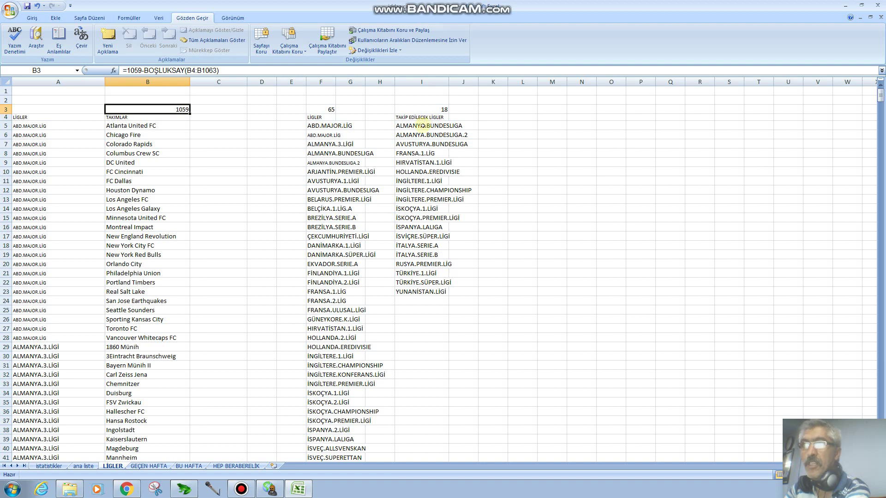
left_click(423, 125)
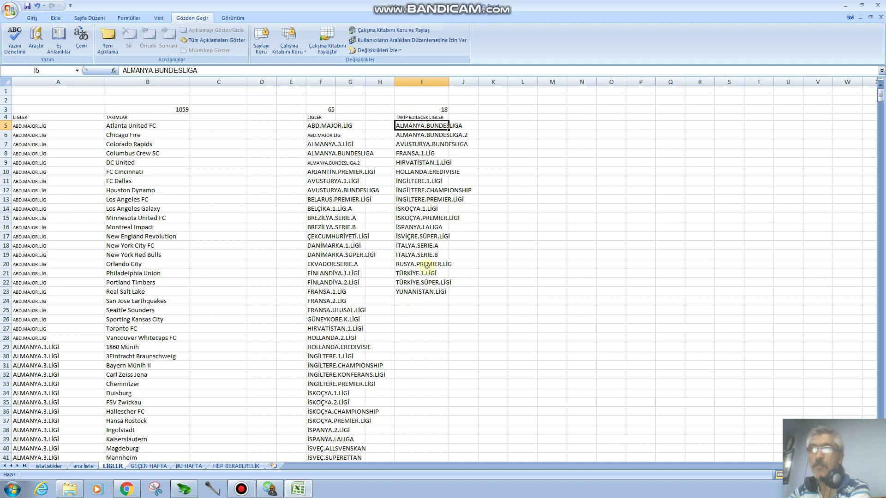
Check the latest recorded match and its SIRA NO on the ana liste sheet
left_click(84, 466)
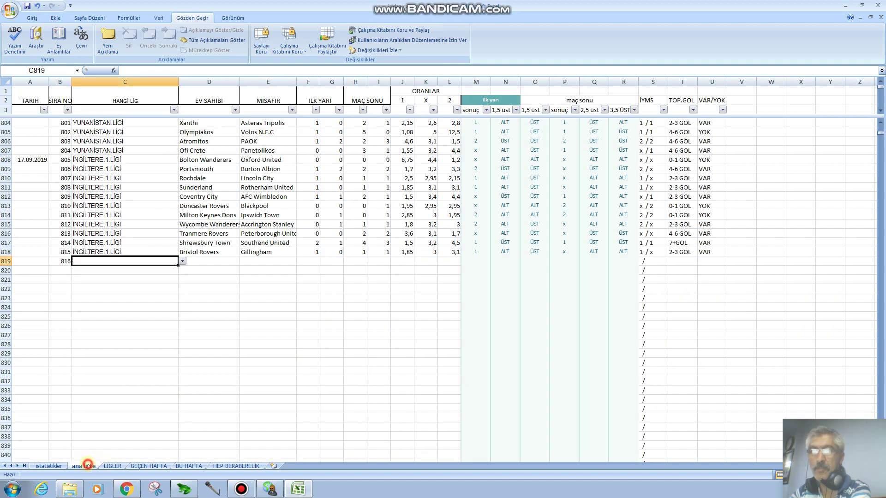
left_click(105, 344)
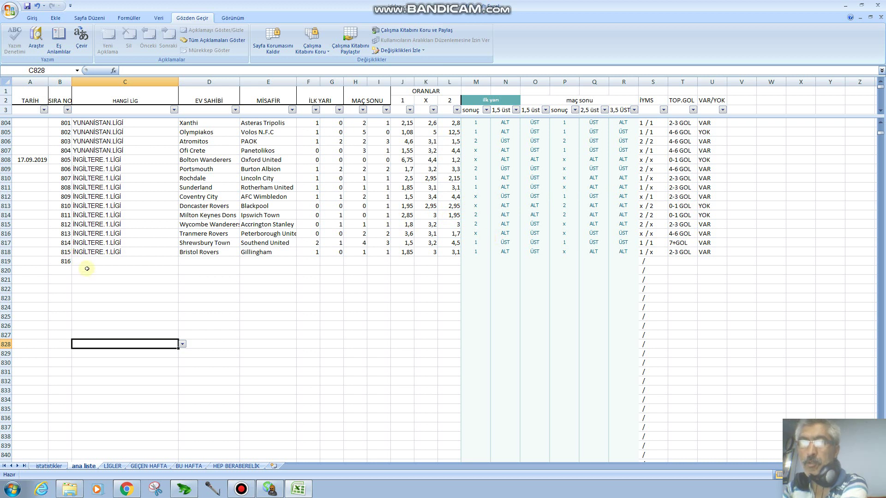
left_click(62, 252)
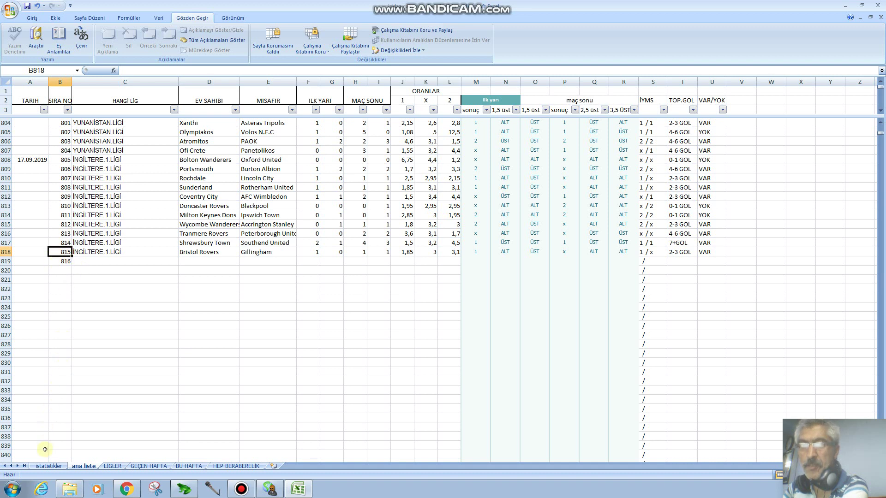
Check the overall 2,5 ALT and 2,5 ÜST percentages on the istatistikler sheet
left_click(49, 466)
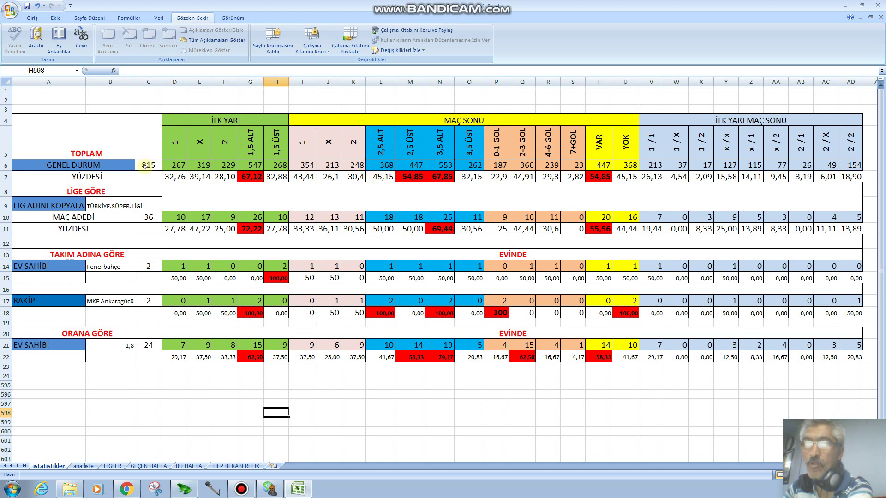
left_click(381, 178)
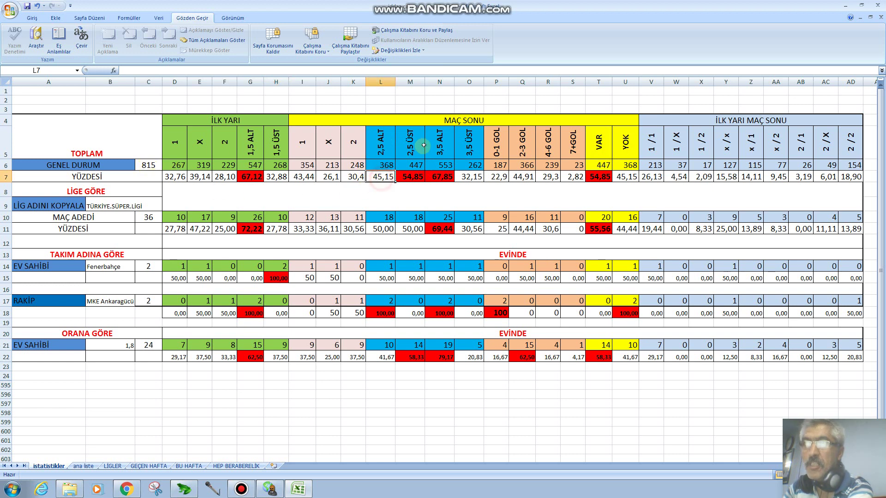
left_click(414, 177)
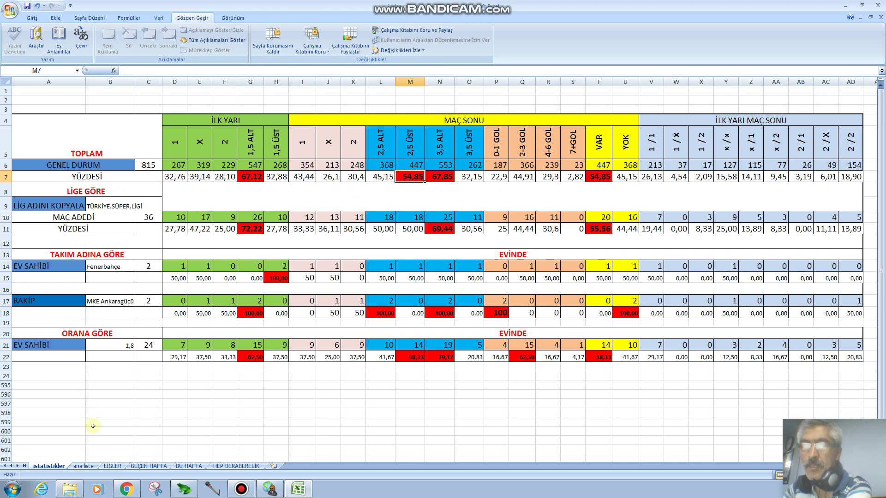
Review last week's predictions against the ana liste records and the league selection on the istatistikler sheet
left_click(149, 466)
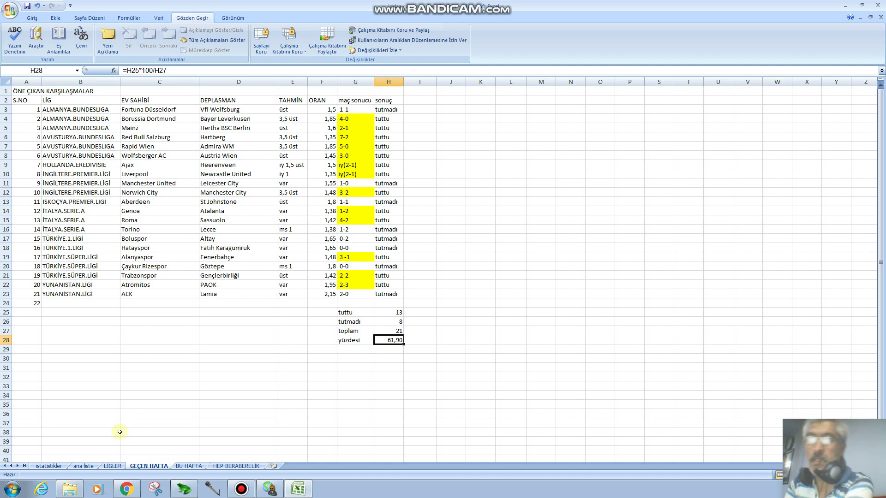
left_click(82, 467)
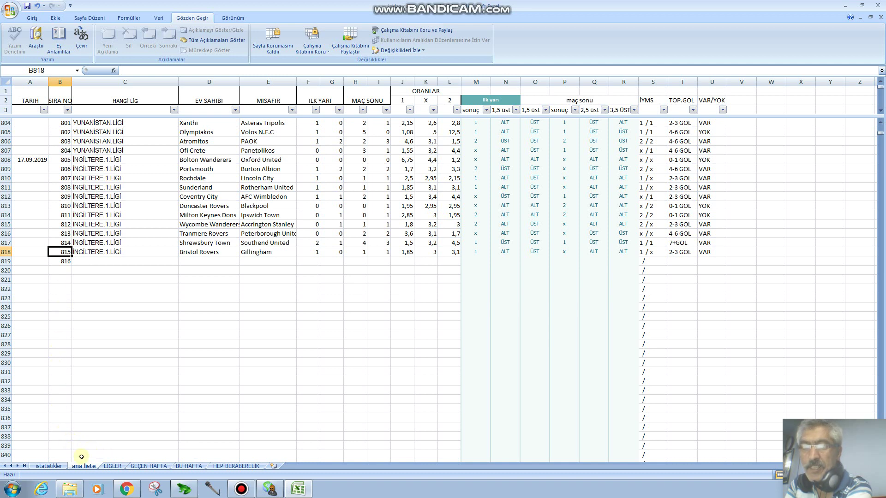
left_click(56, 467)
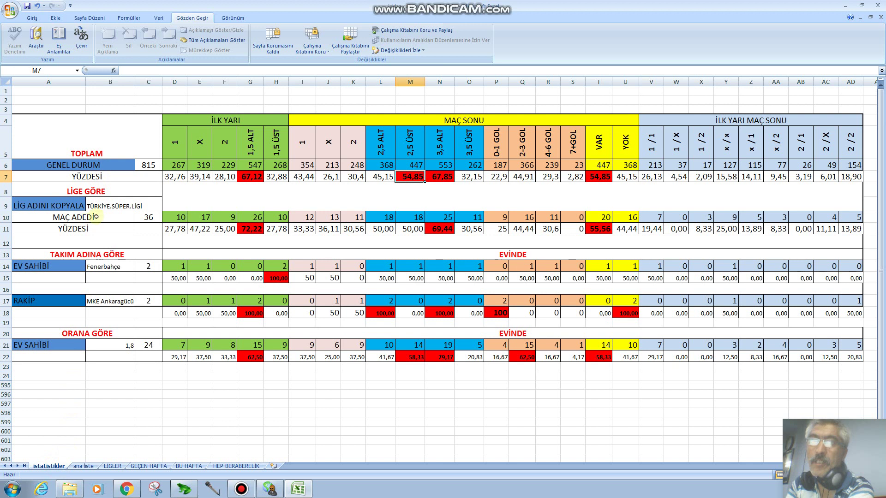
left_click(100, 206)
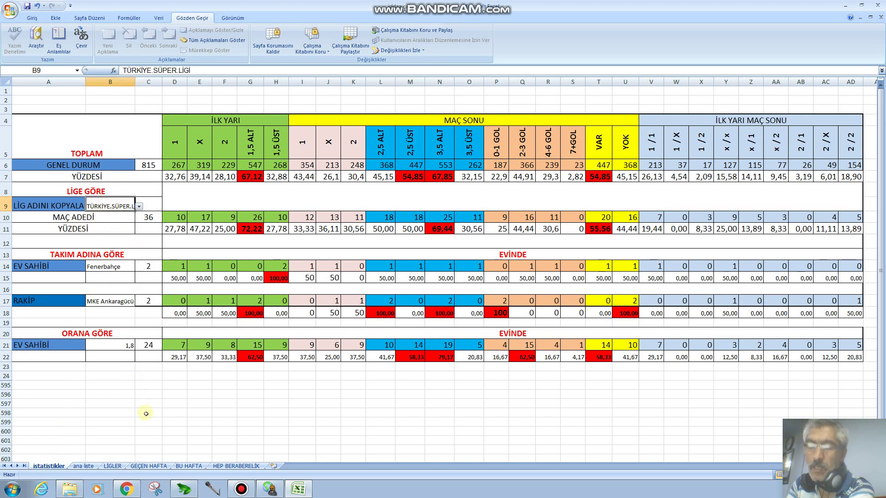
left_click(155, 466)
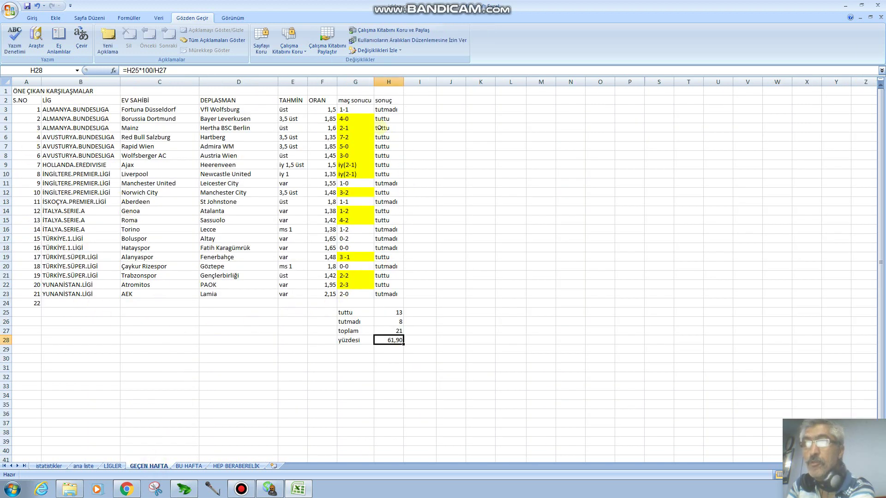
Look up the first fixture's league on BU HAFTA and set the istatistikler league to ALMANYA.BUNDESLIGA
left_click(190, 466)
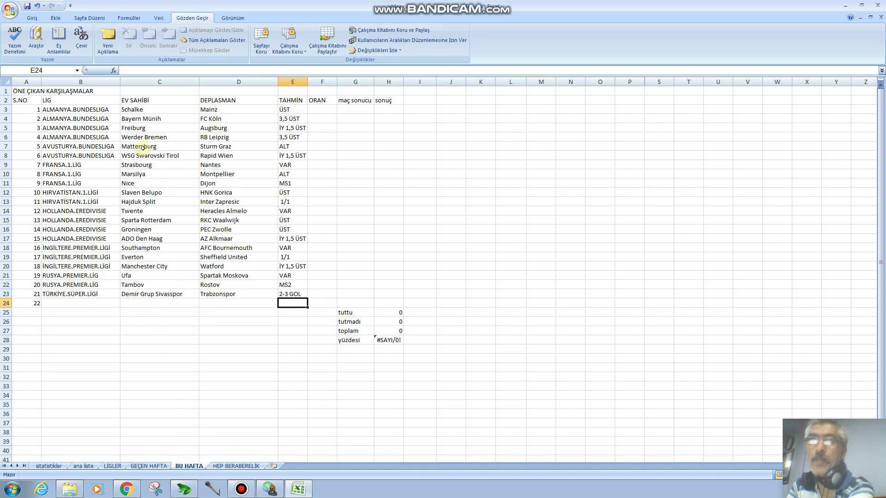
left_click(91, 109)
left_click(48, 465)
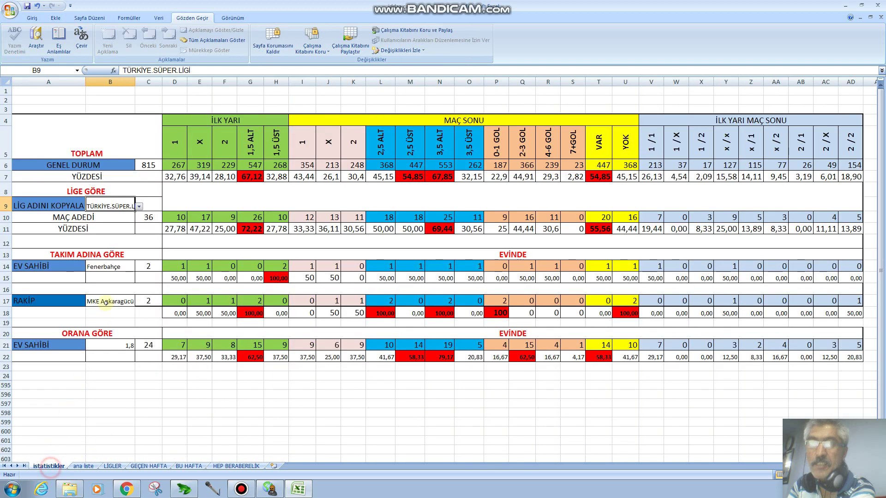
left_click(139, 207)
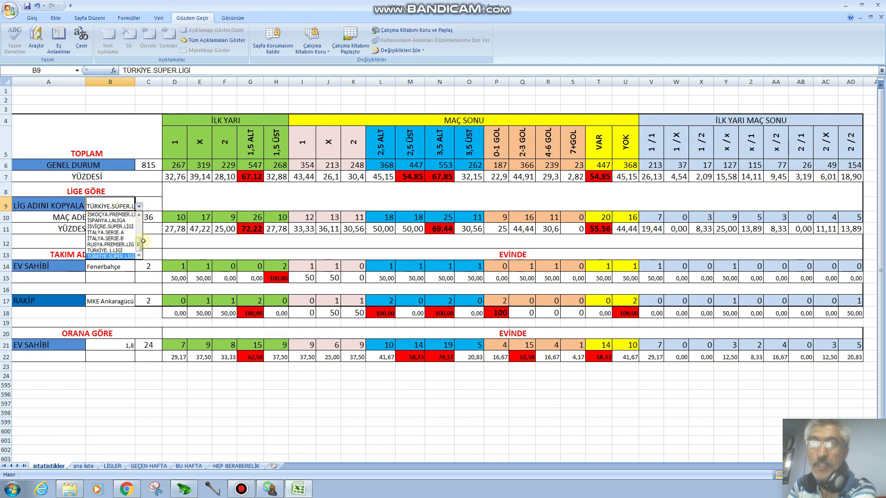
scroll(139, 245, "up", 5)
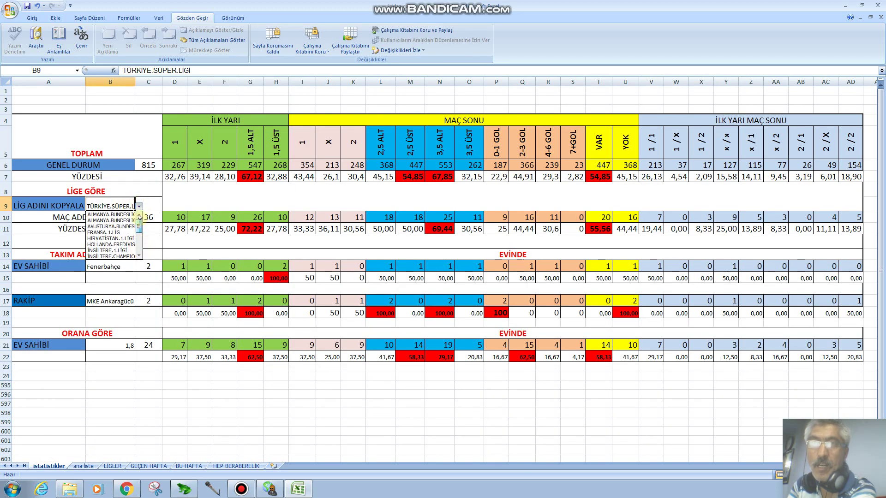
left_click(124, 215)
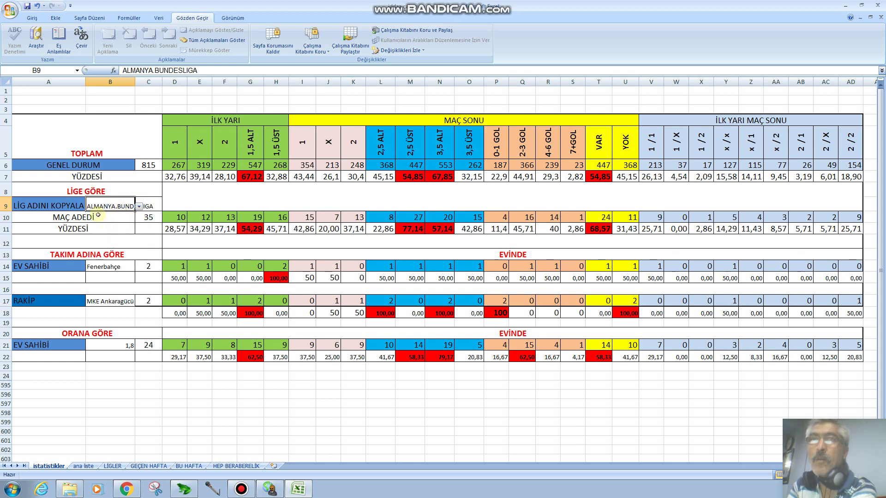
Check the selected league's match count and its 2,5 ÜST count and percentage
left_click(149, 218)
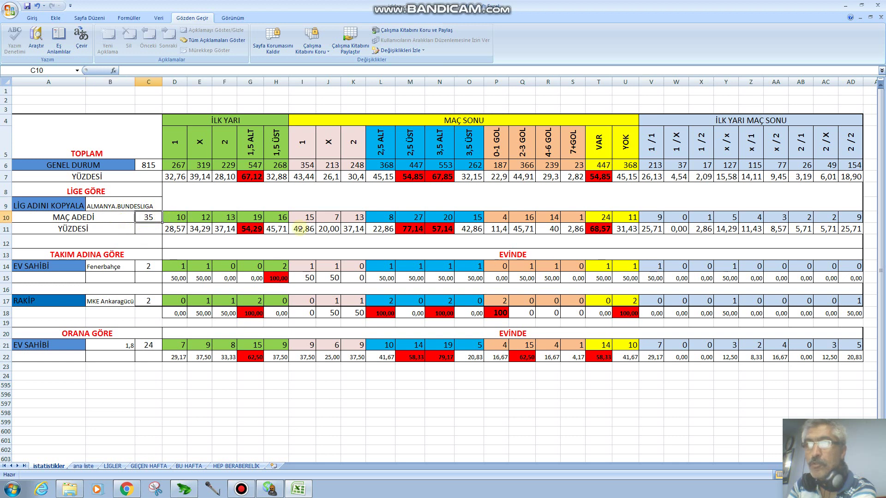
left_click(418, 220)
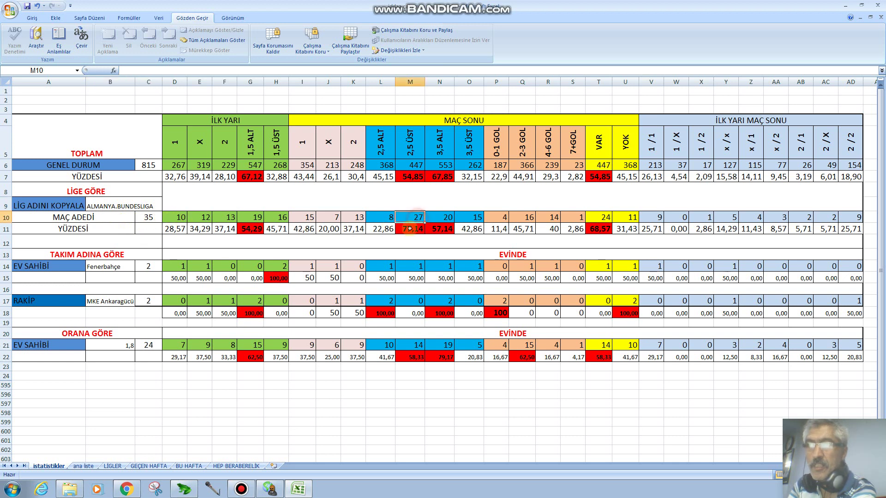
left_click(409, 230)
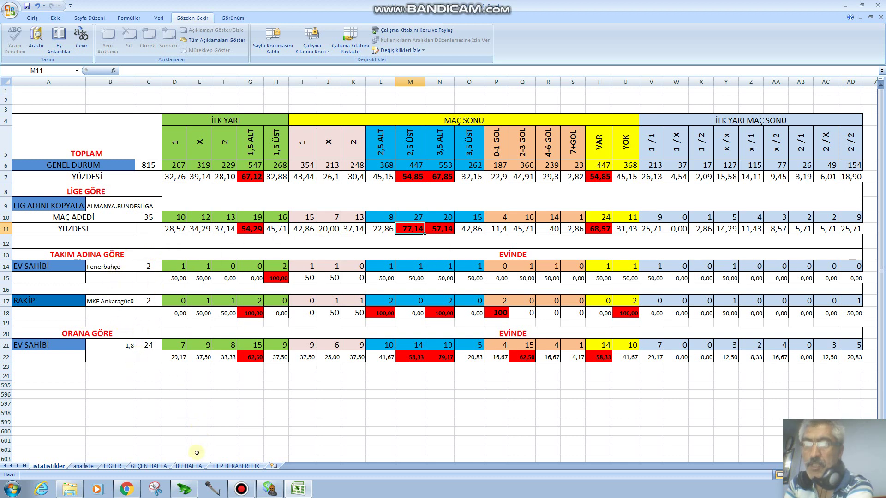
Look up the first fixture's teams on BU HAFTA and set the EV SAHİBİ team under TAKIM ADINA GÖRE to Schalke
left_click(189, 466)
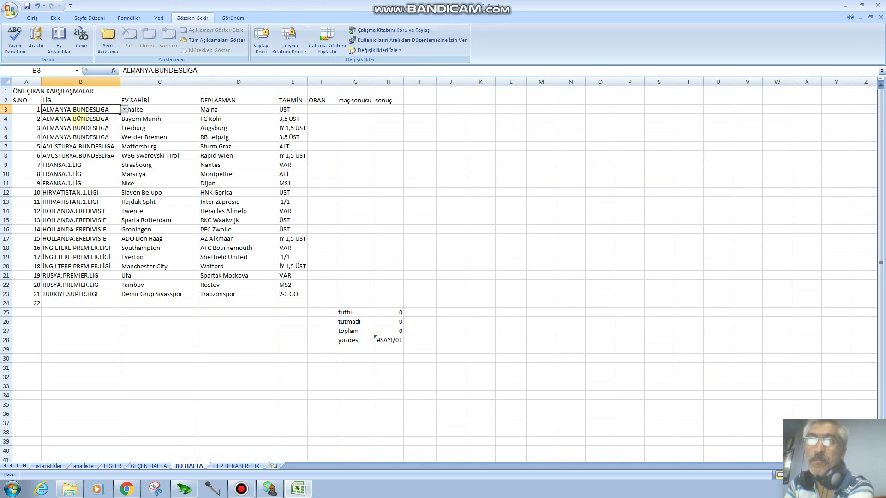
left_click(153, 110)
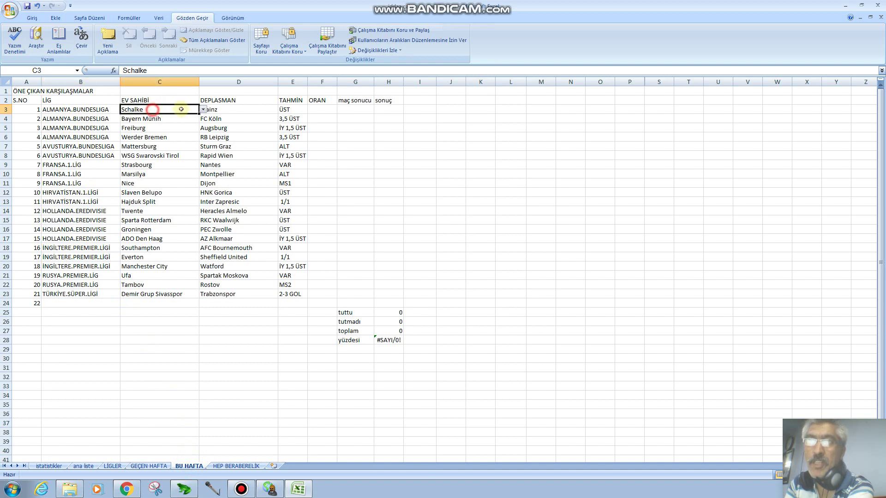
left_click(221, 109)
left_click(43, 466)
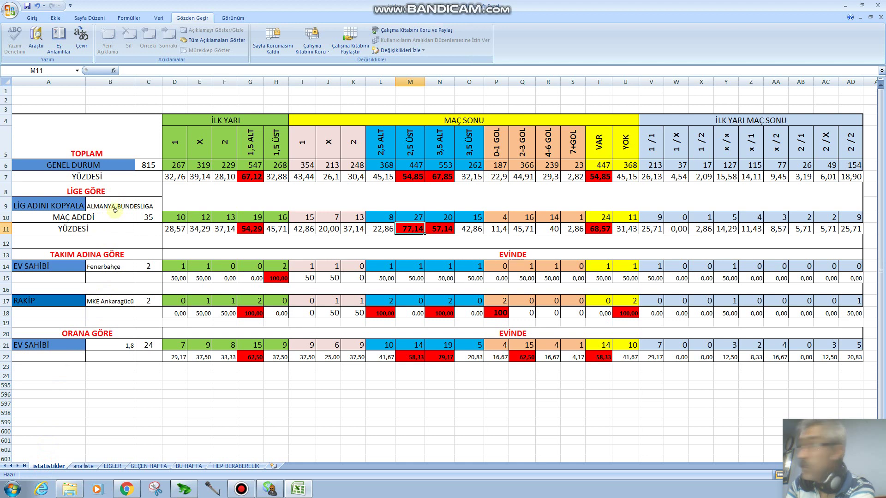
left_click(111, 266)
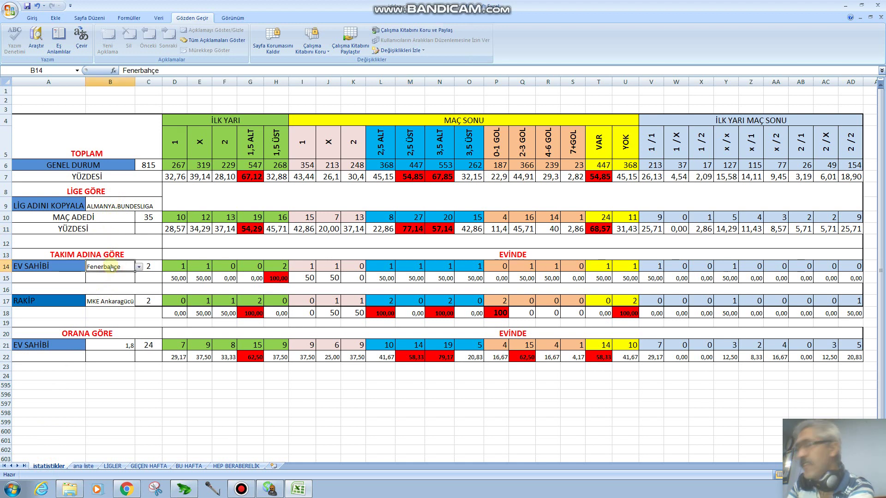
left_click(138, 267)
left_click_drag(137, 282, 137, 310)
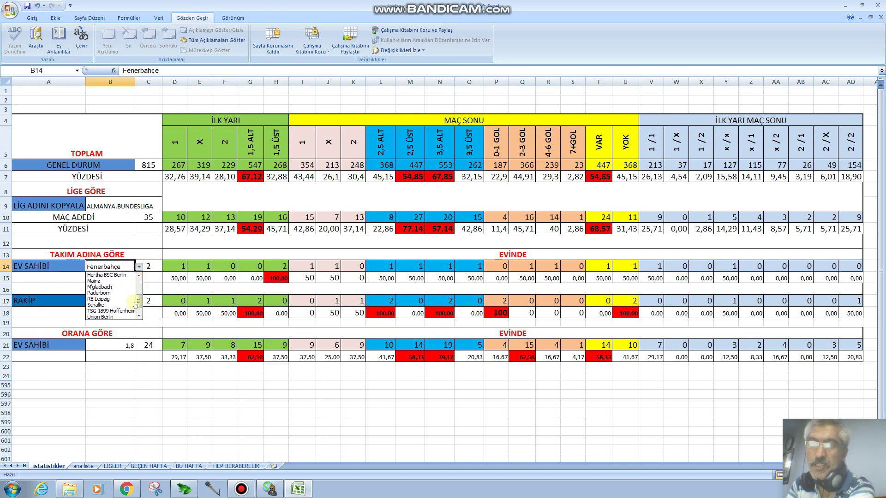
left_click(100, 303)
Set the RAKİP team in the team statistics to Mainz
left_click(100, 303)
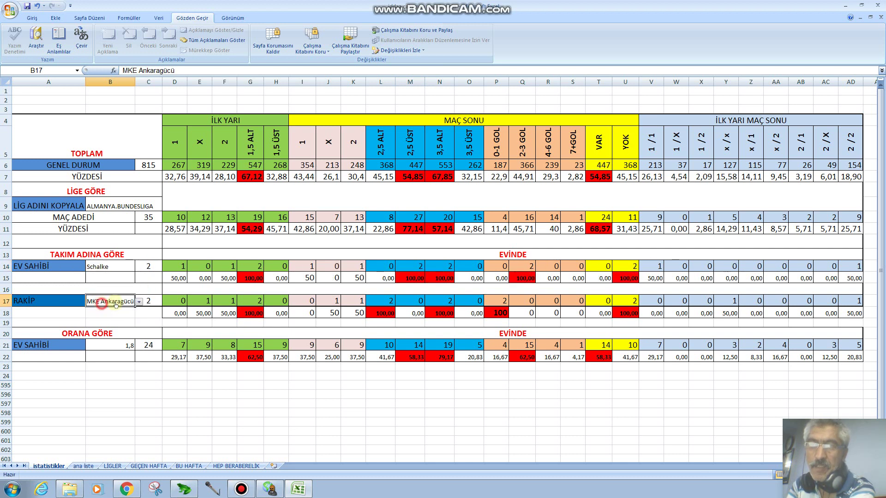
left_click(139, 301)
left_click_drag(138, 318, 137, 328)
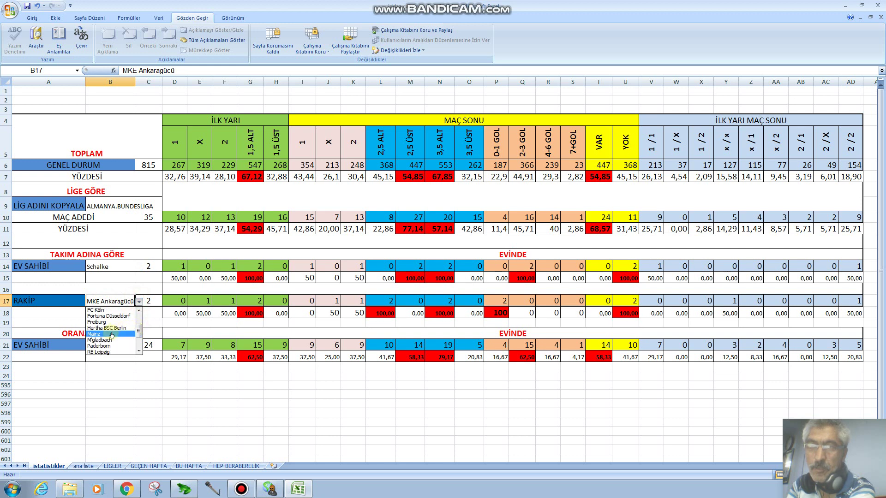
left_click(110, 334)
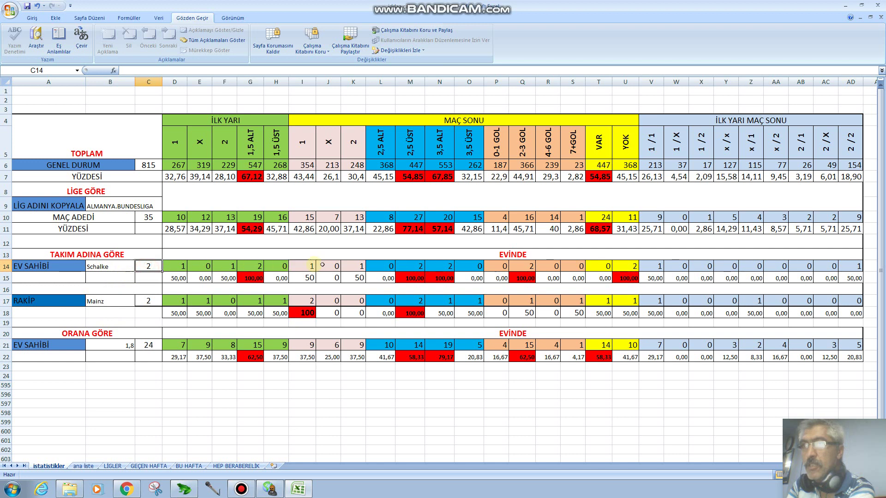
Check Schalke's 2,5 ÜST count, and Mainz's match count with its 2,5 ÜST count and percentage, in the team statistics
left_click(419, 264)
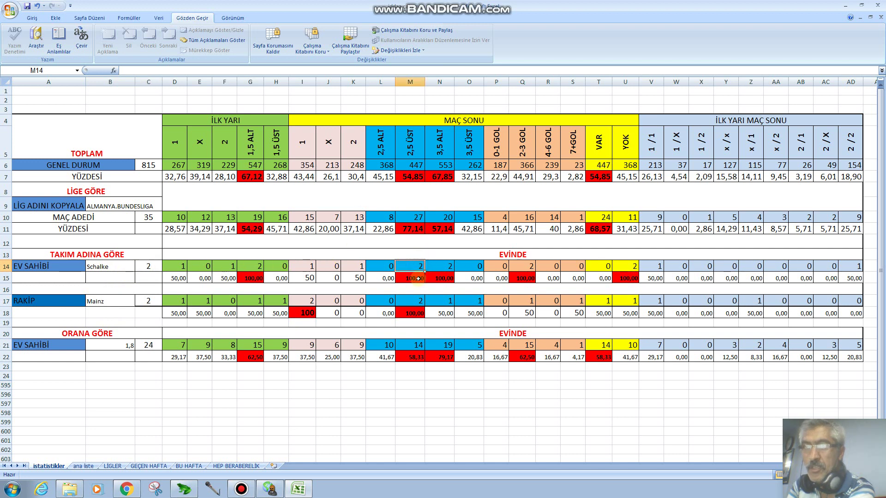
left_click(116, 301)
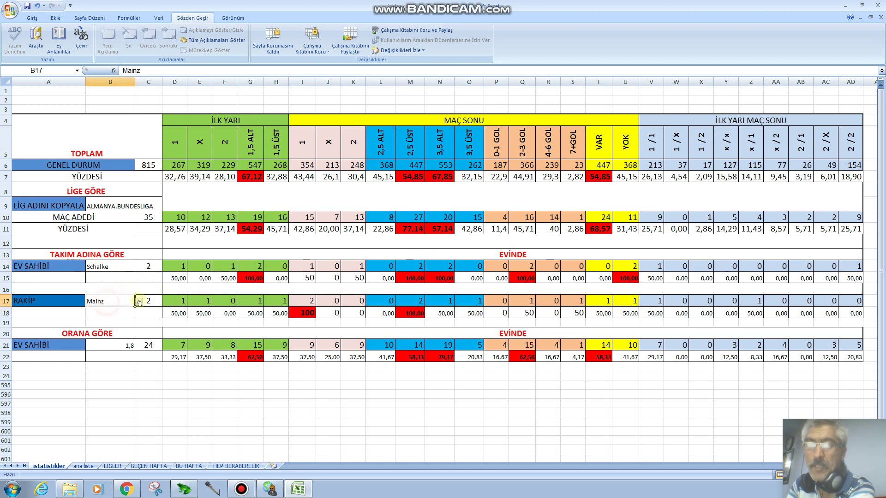
left_click(149, 300)
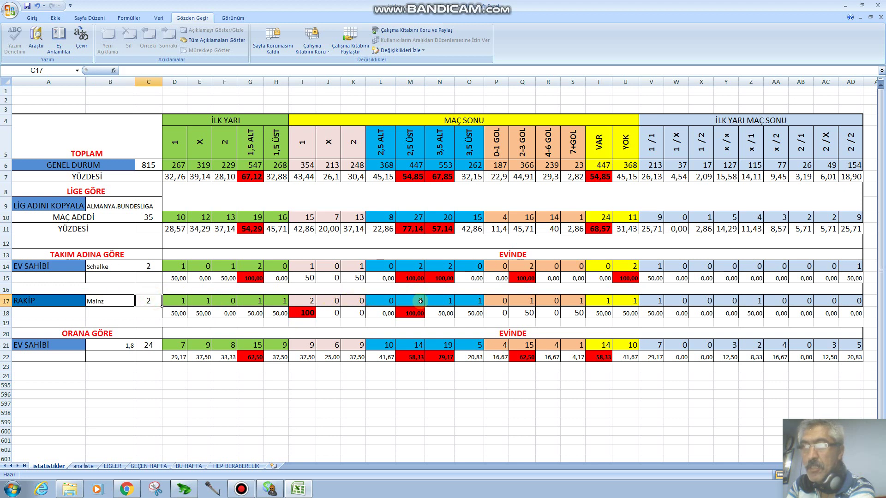
left_click(418, 301)
left_click(417, 313)
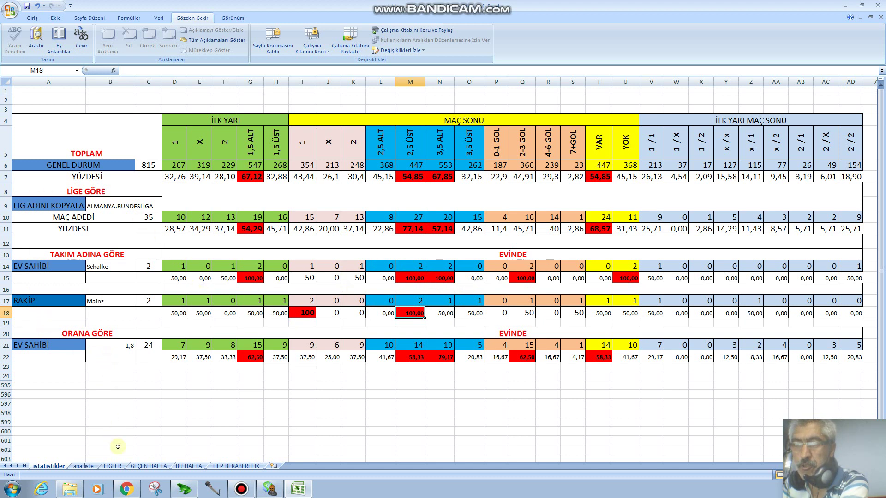
Review this week's fixtures and their TAHMİN predictions on the BU HAFTA sheet
left_click(188, 466)
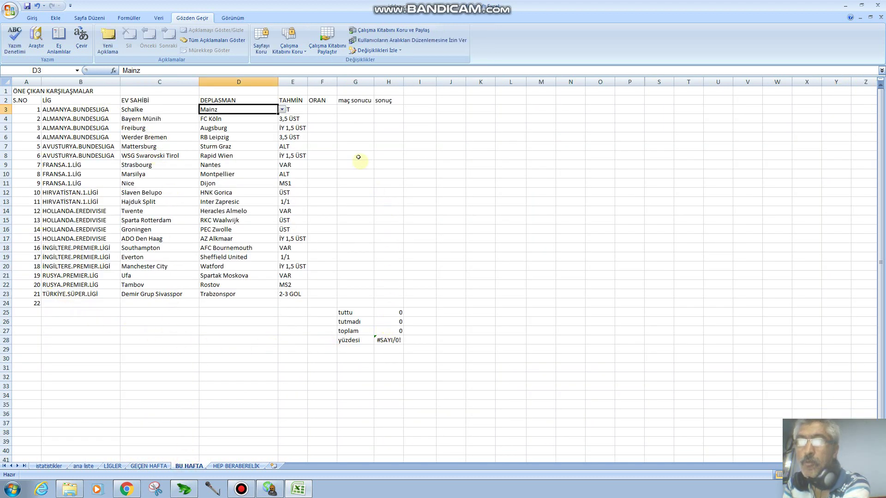
left_click(293, 338)
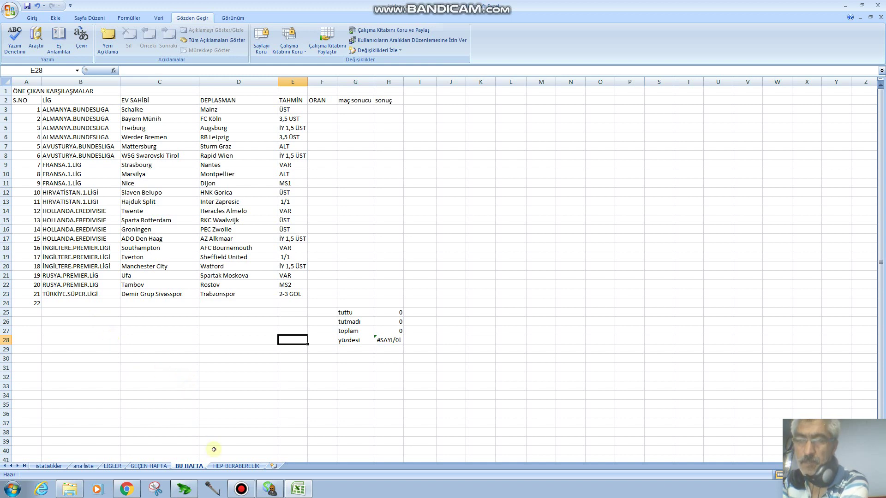
left_click(240, 493)
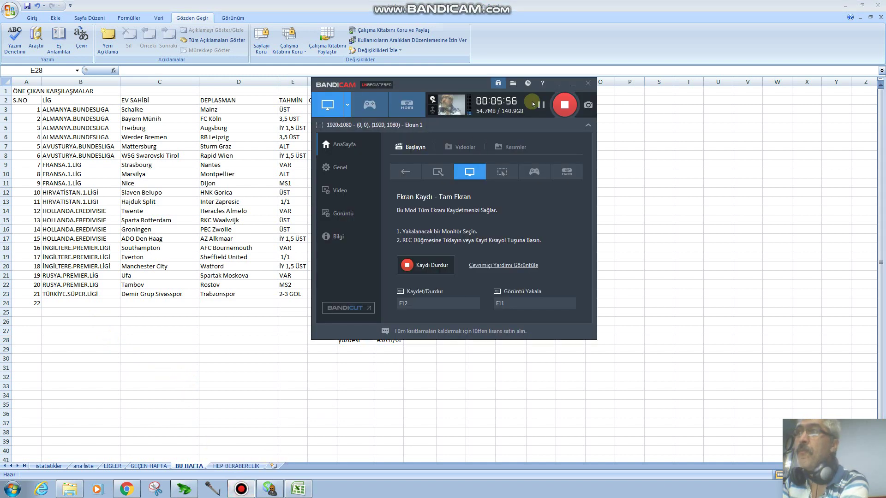